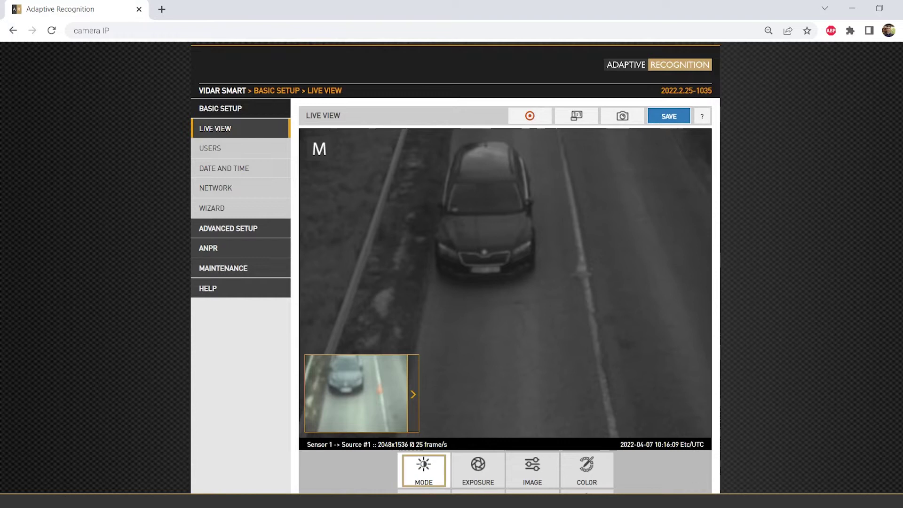
Set the live view's Brightness Control mode to Outdoor (AUTO).
click(424, 470)
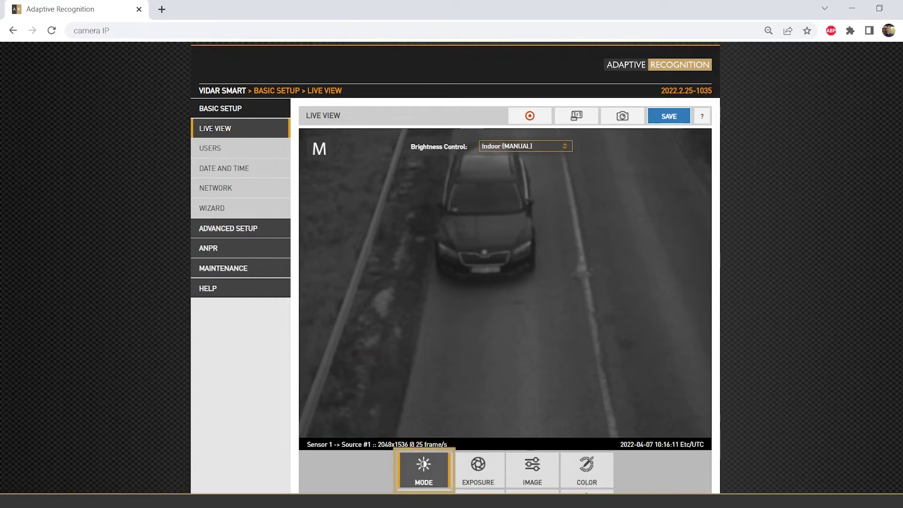
click(436, 459)
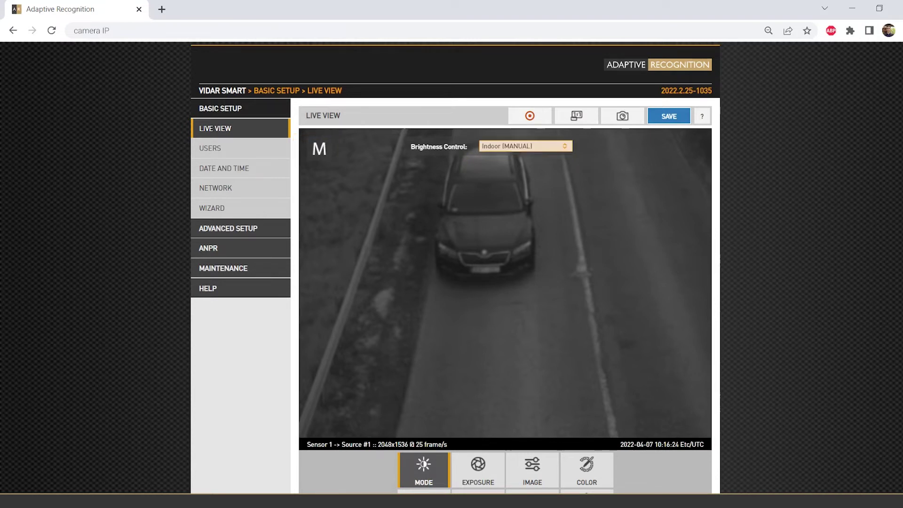
click(525, 145)
click(525, 169)
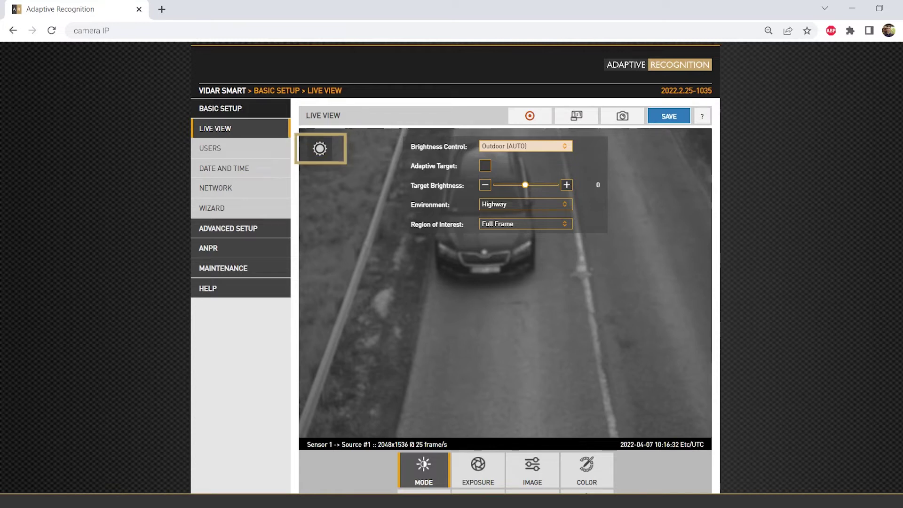
click(423, 469)
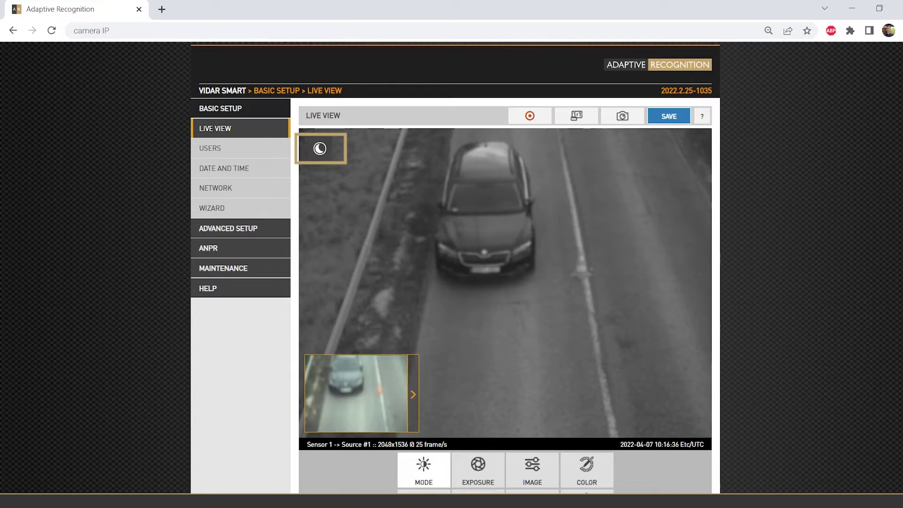
Set the Environment in the mode settings to Freeway.
click(423, 469)
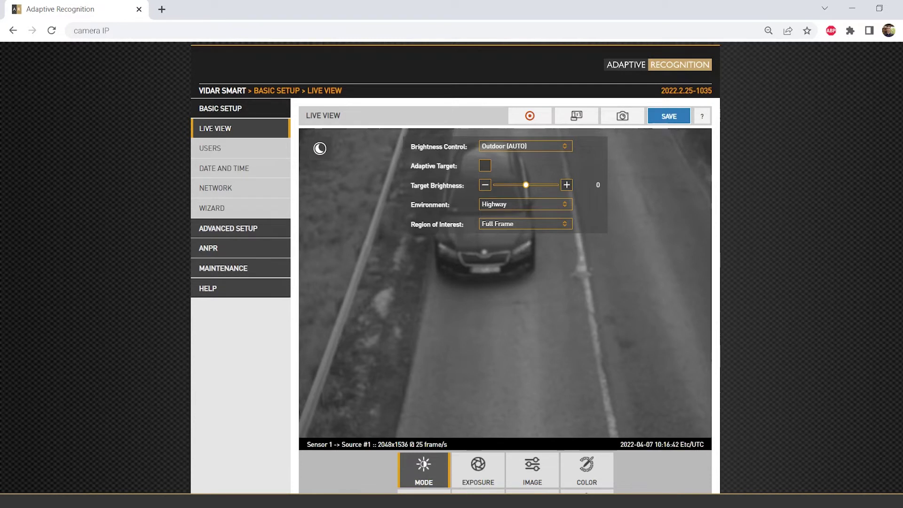
click(525, 204)
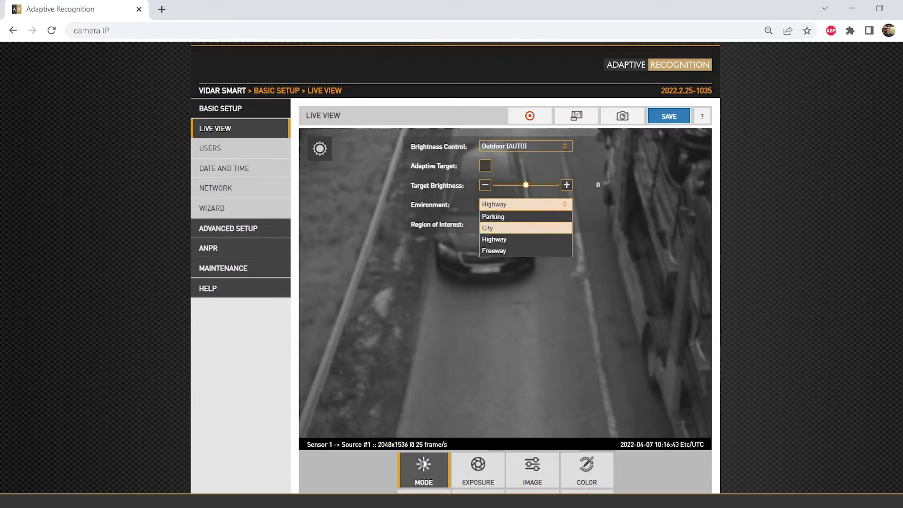
key(Down)
key(Down)
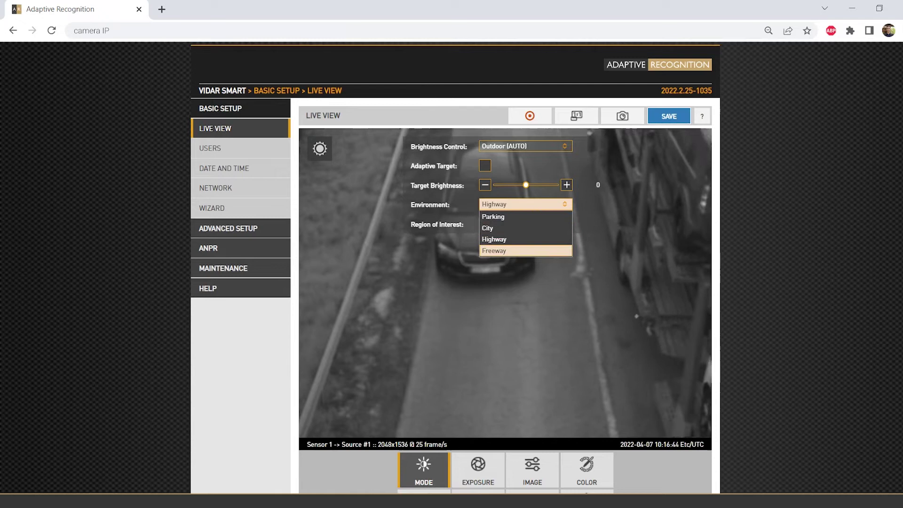
key(Return)
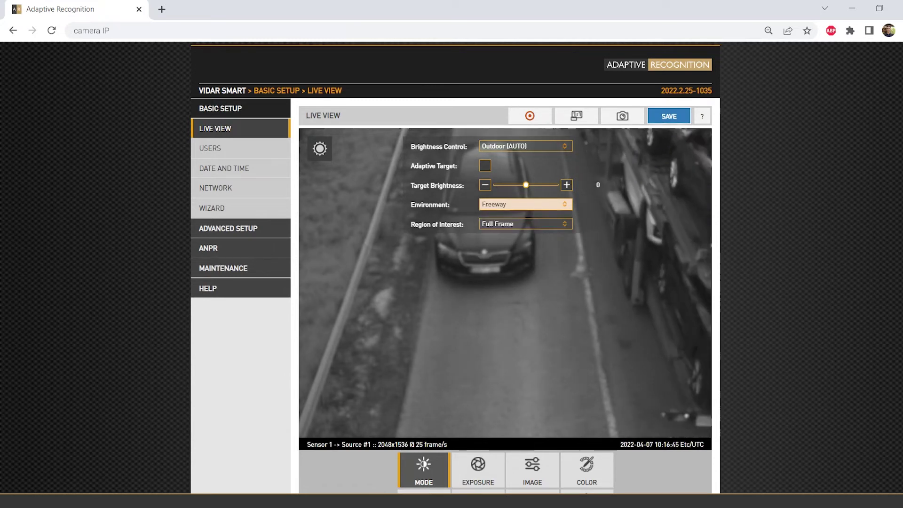
click(423, 470)
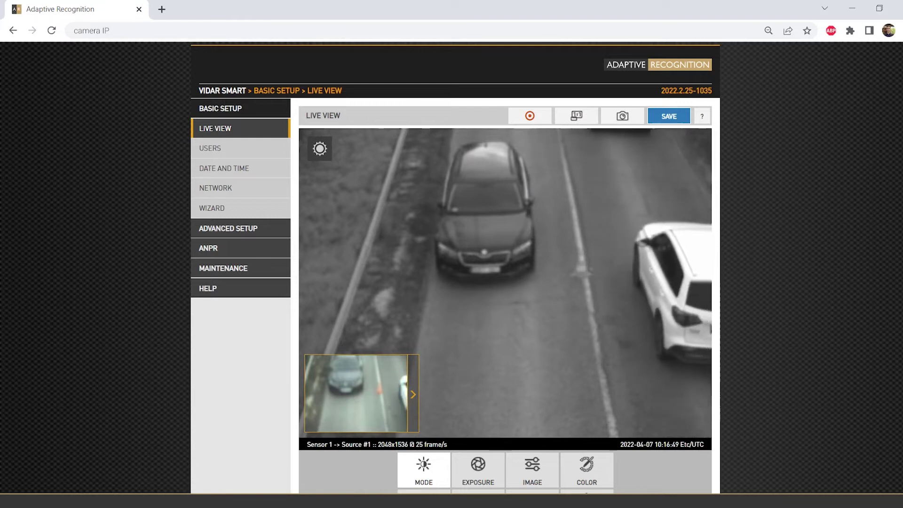
Set the Region of Interest to Manual Frame and shrink the region around the car's front and the lane below it.
click(423, 470)
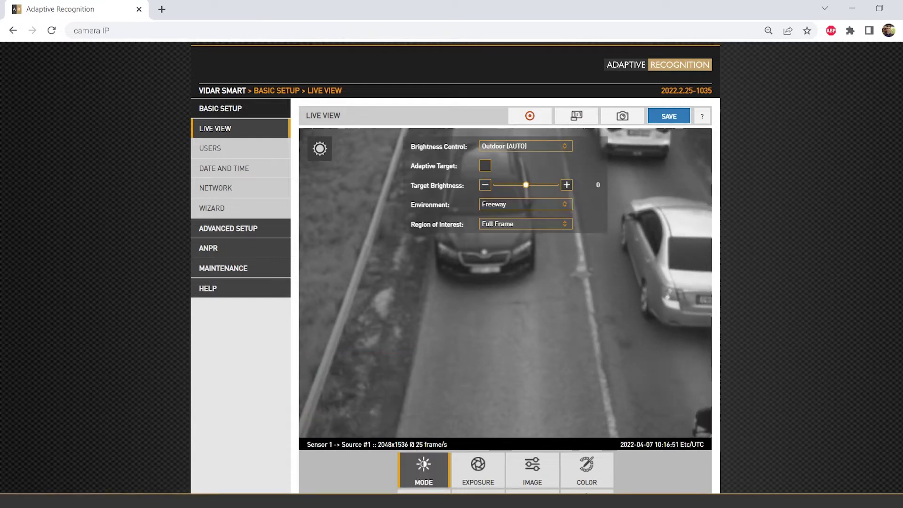
click(526, 224)
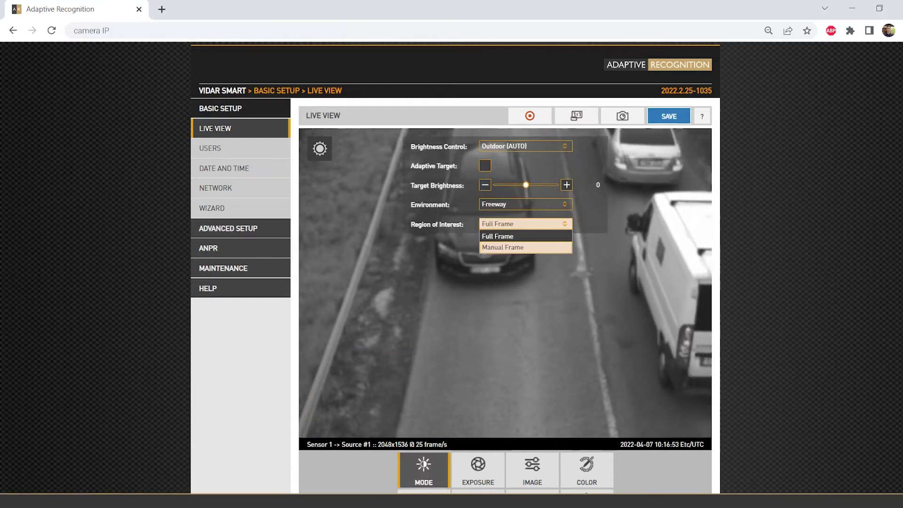
click(502, 247)
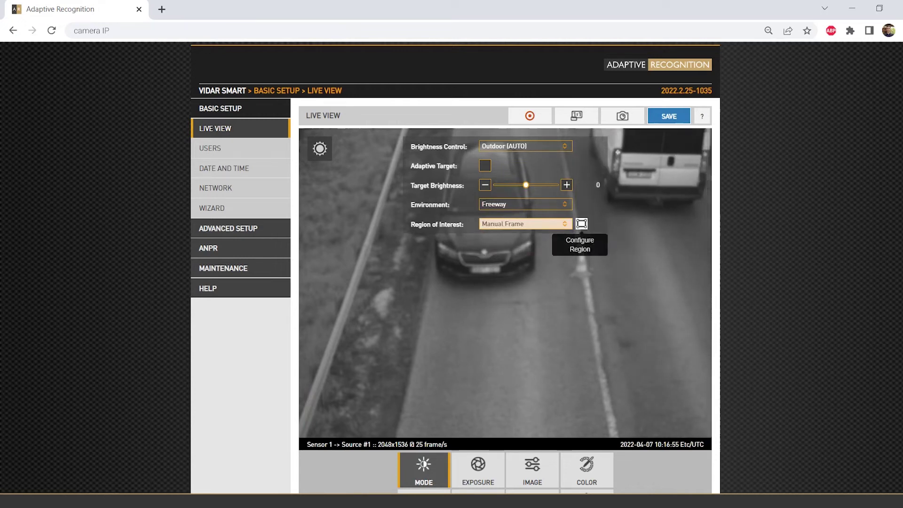
click(582, 224)
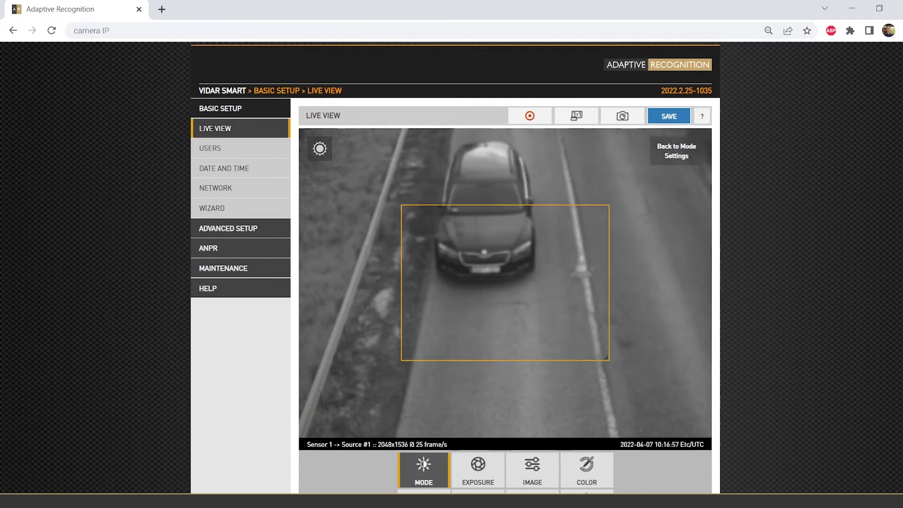
drag(608, 359, 579, 341)
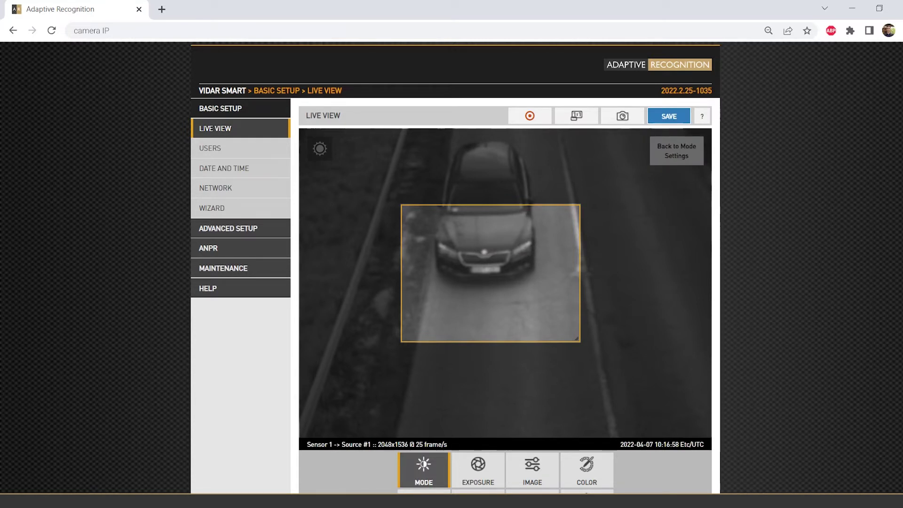
click(676, 150)
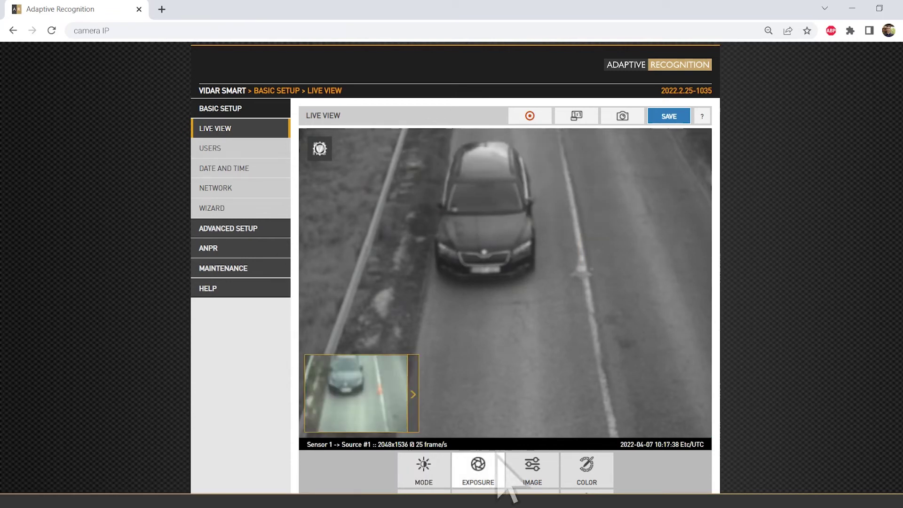
Set the exposure's maximum day shutter to 500 µs and maximum day gain to 20.
click(496, 454)
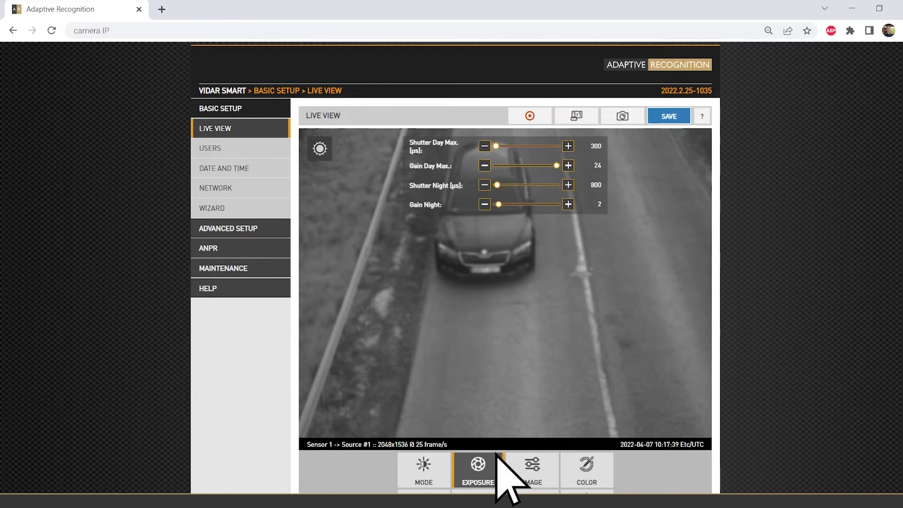
click(588, 146)
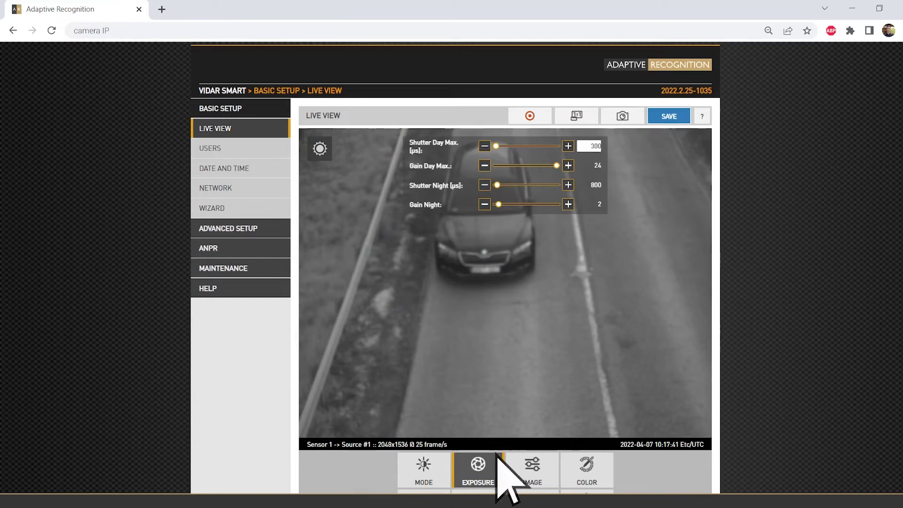
key(ctrl+a)
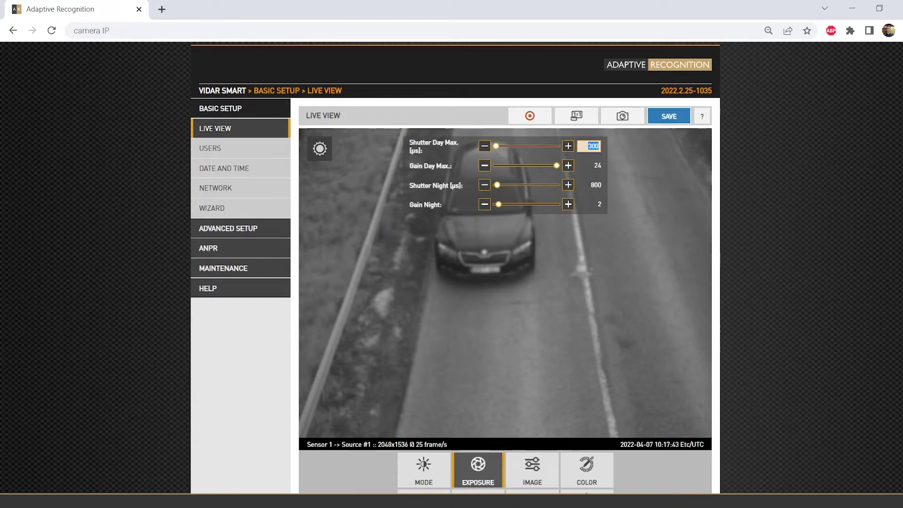
text(500)
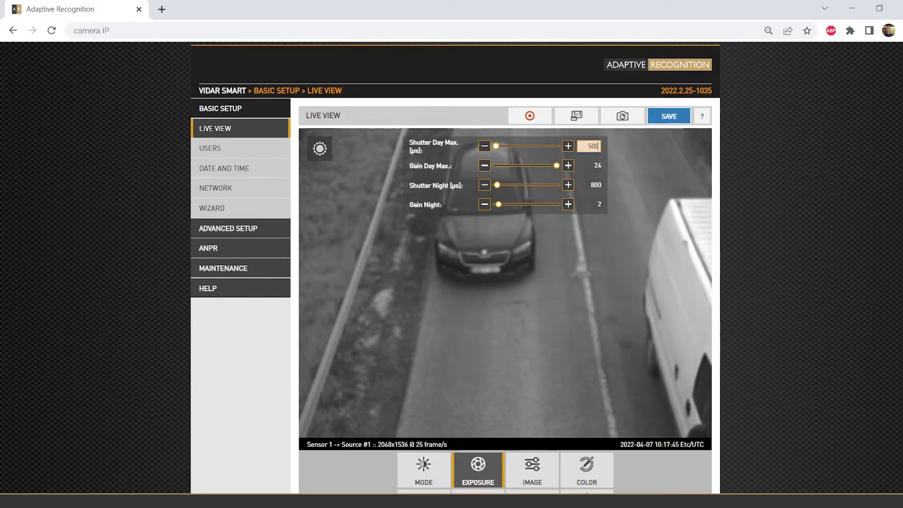
key(Return)
key(Tab)
key(ctrl+a)
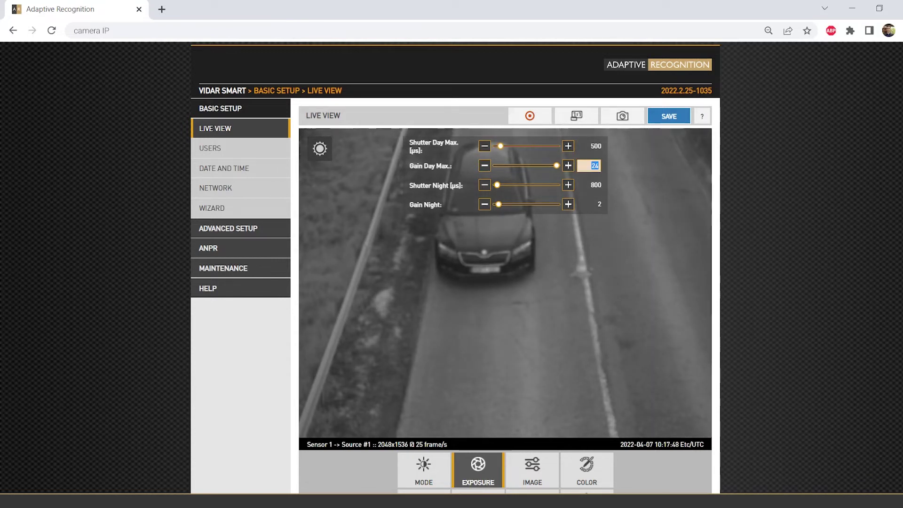
text(20)
key(Return)
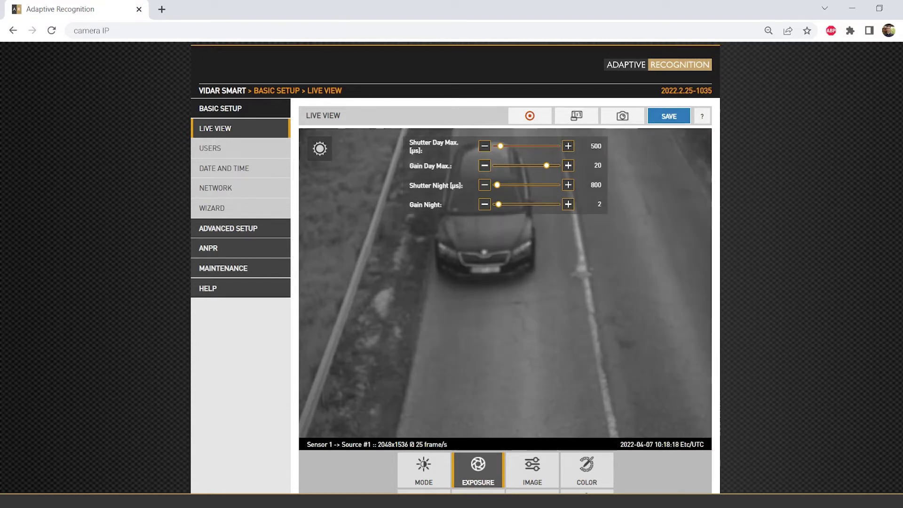
Set the maximum day shutter to 1500 µs and the maximum day gain to 12.
double_click(589, 146)
text(11500)
key(Return)
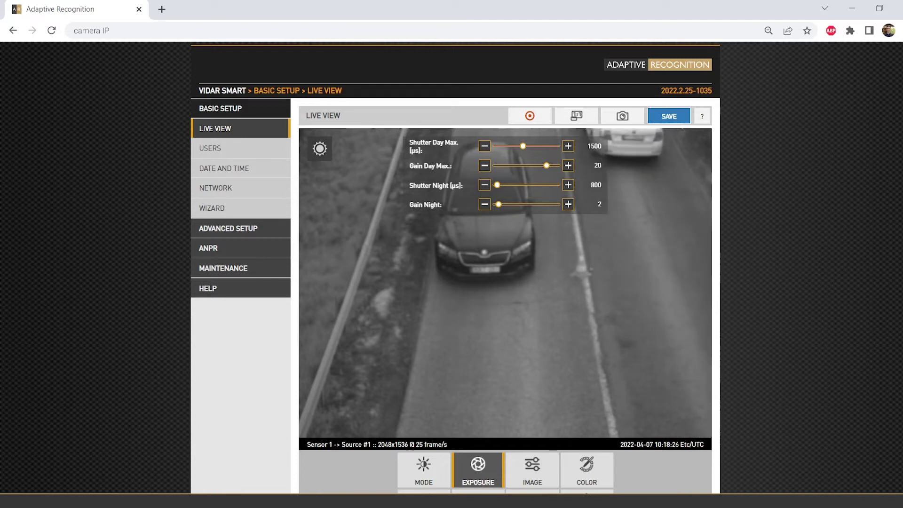
click(596, 166)
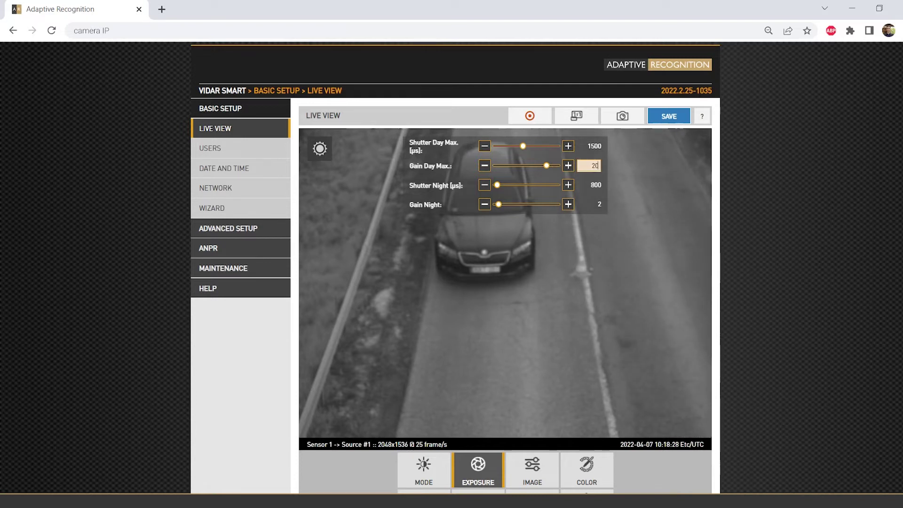
double_click(594, 165)
text(12)
key(Return)
Set the maximum day shutter to 700 µs.
click(589, 146)
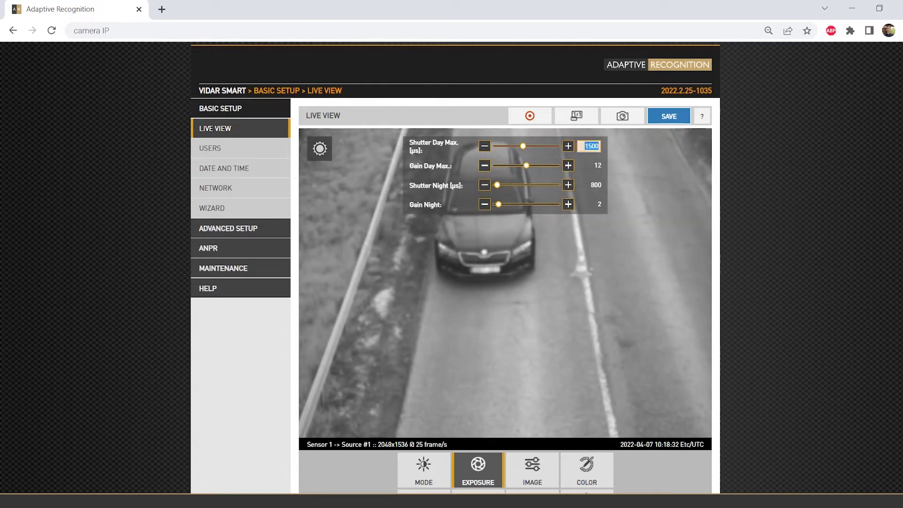
text(700)
key(Return)
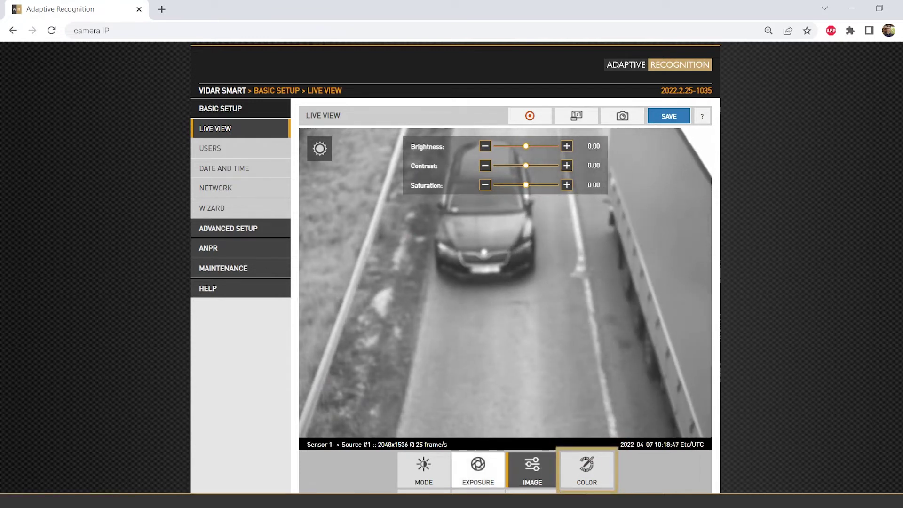
Open the color settings and show the Color Mode options.
click(586, 470)
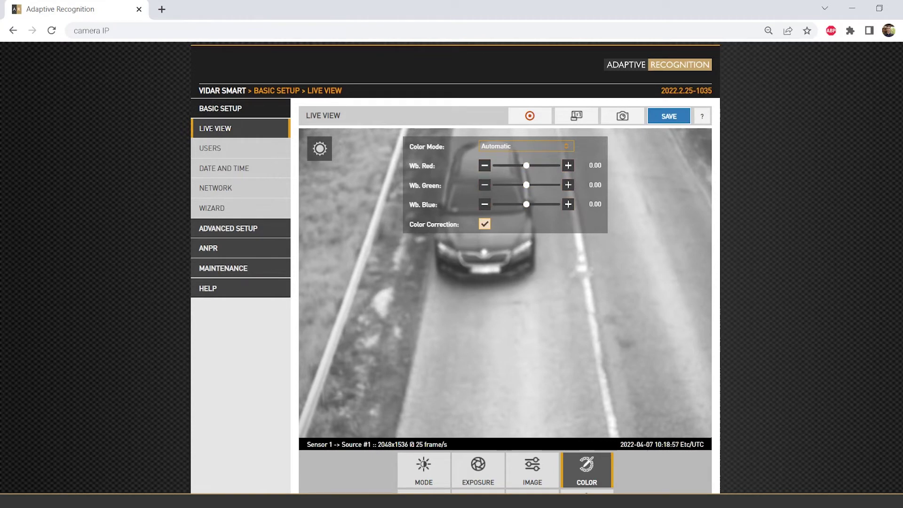
click(526, 146)
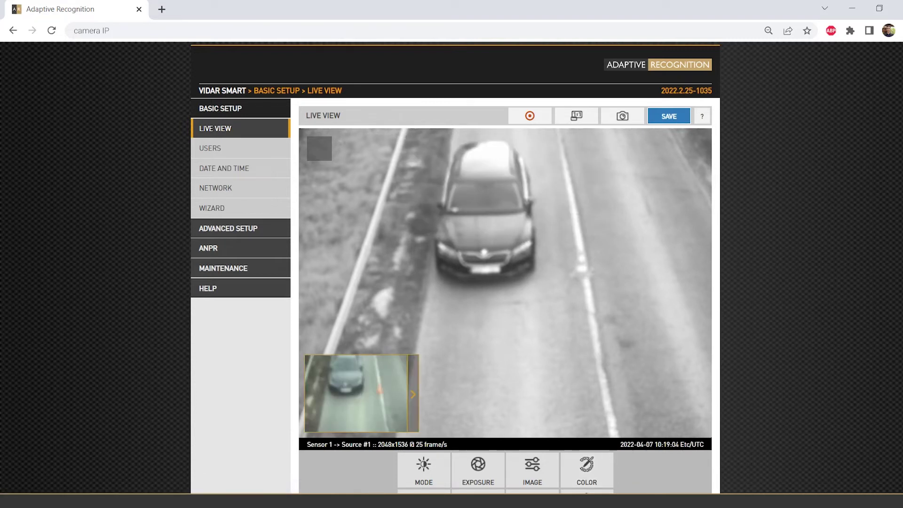
Set the zoom in the optics settings to 25.
scroll(452, 268, down, 1)
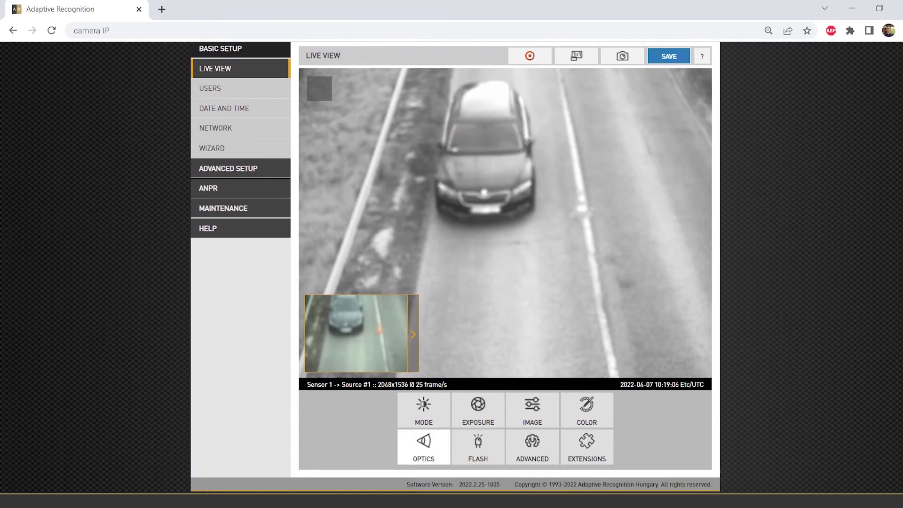
click(423, 446)
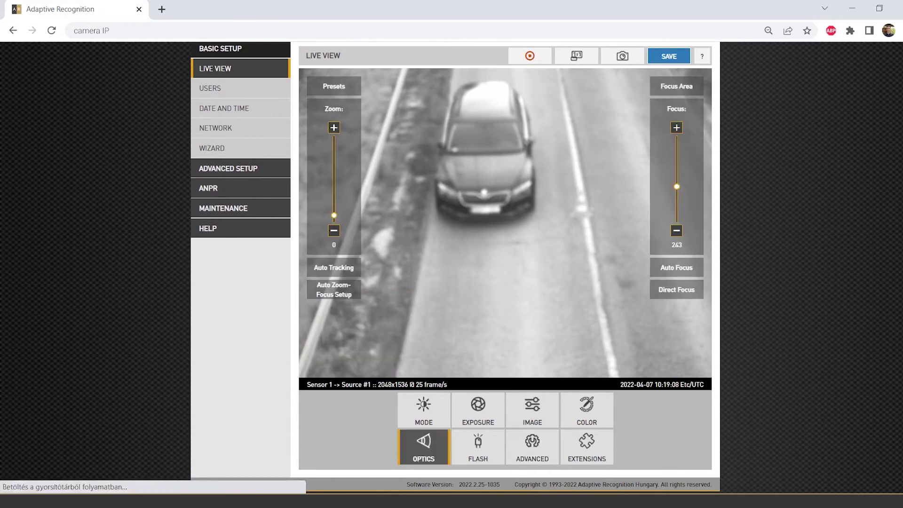
double_click(334, 244)
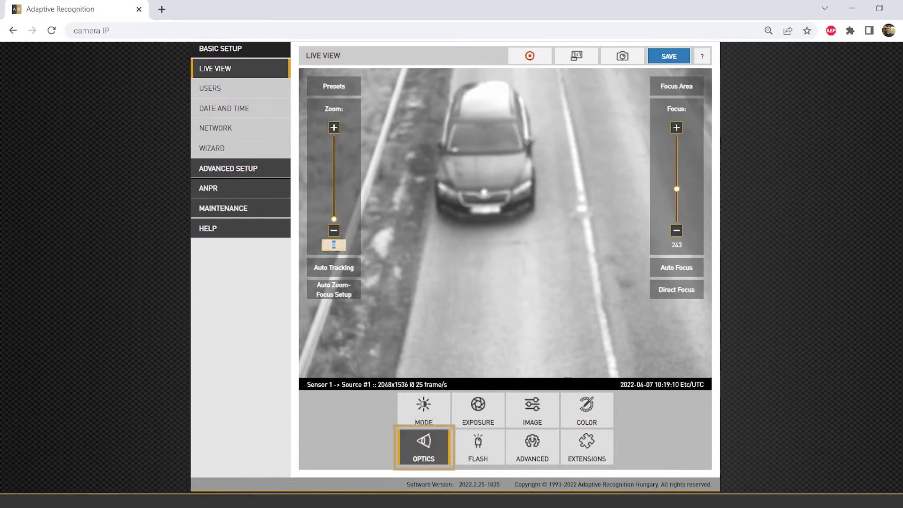
text(25)
key(Return)
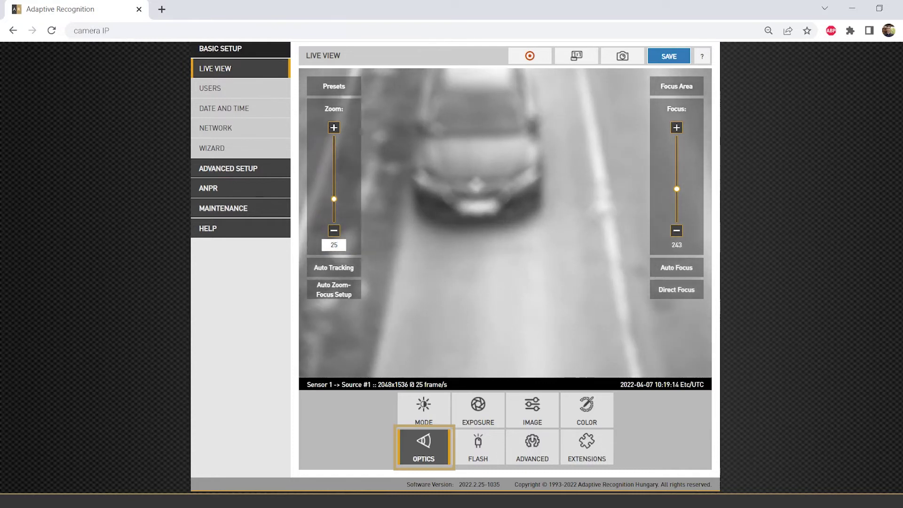
Set the optics zoom to 40 and run Auto Focus.
click(333, 244)
double_click(333, 244)
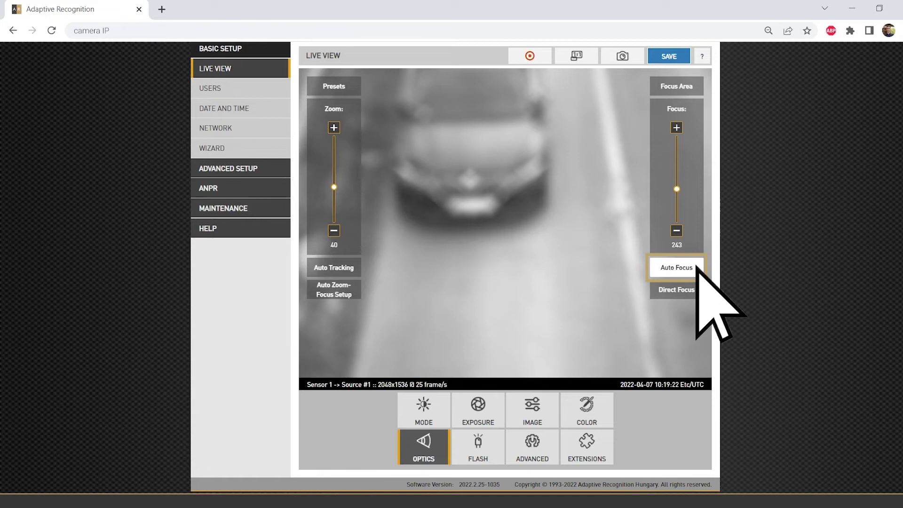
click(676, 268)
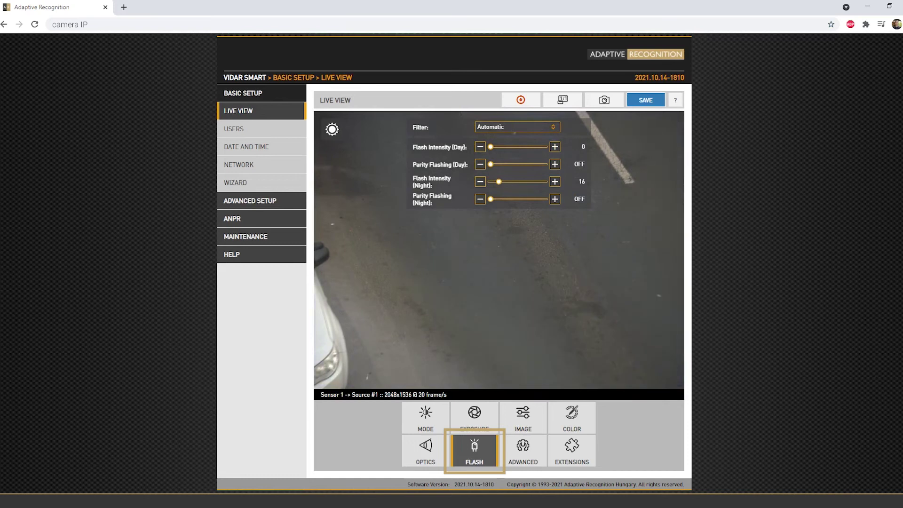
Set the flash filter to Infra Cut.
click(517, 126)
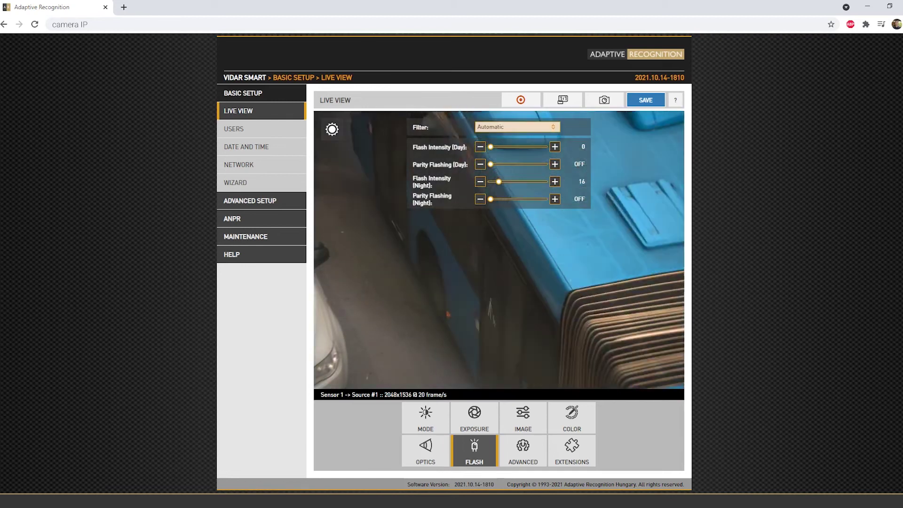
click(517, 126)
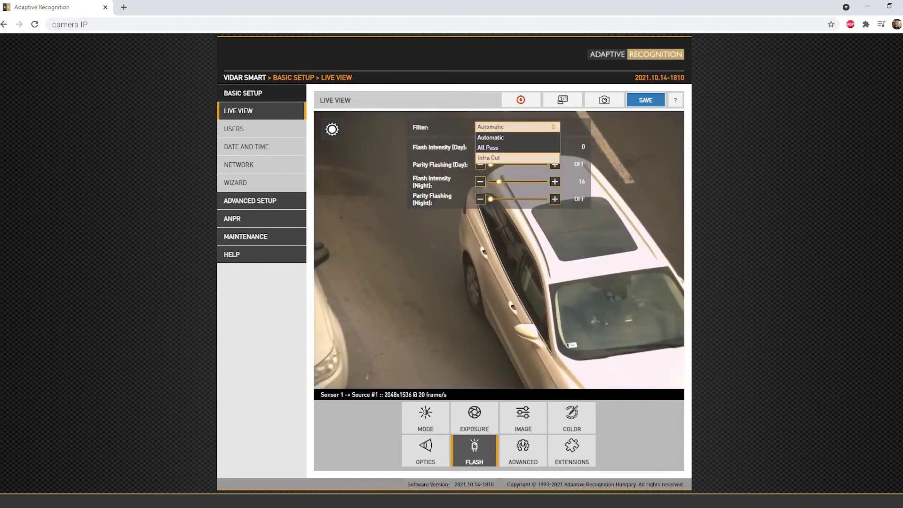
key(Return)
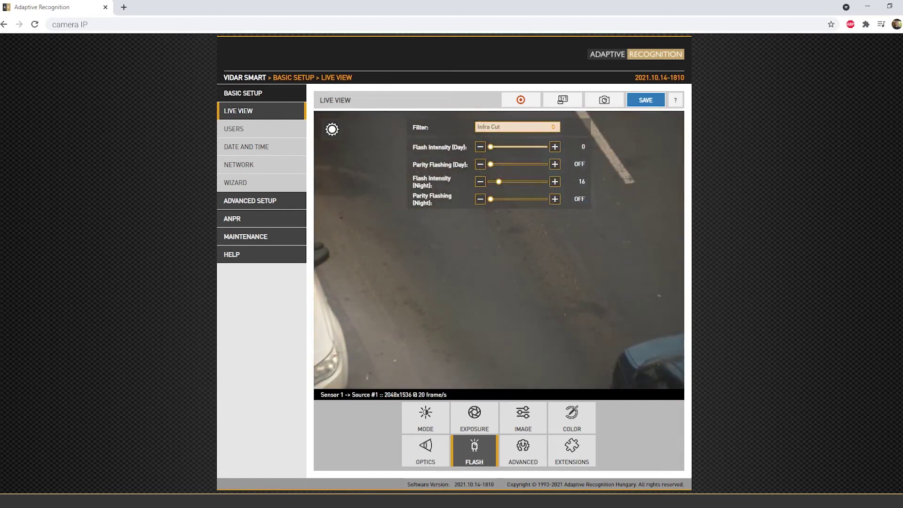
Try adjusting the day flash intensity while the Infra Cut filter is active, leaving it at 0.
mouse_move(491, 146)
mouse_down()
mouse_move(500, 147)
mouse_move(483, 147)
mouse_up()
key(Right)
key(Right)
key(Right)
key(Right)
key(Right)
key(Right)
key(Right)
key(Right)
key(Right)
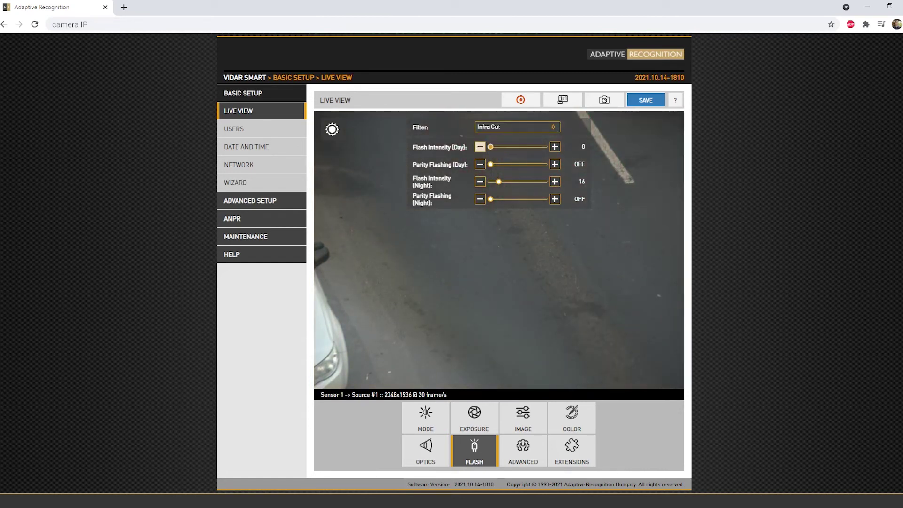
Restore the flash filter to Automatic and test a day flash intensity of 35 before returning it to 0.
click(517, 126)
key(Return)
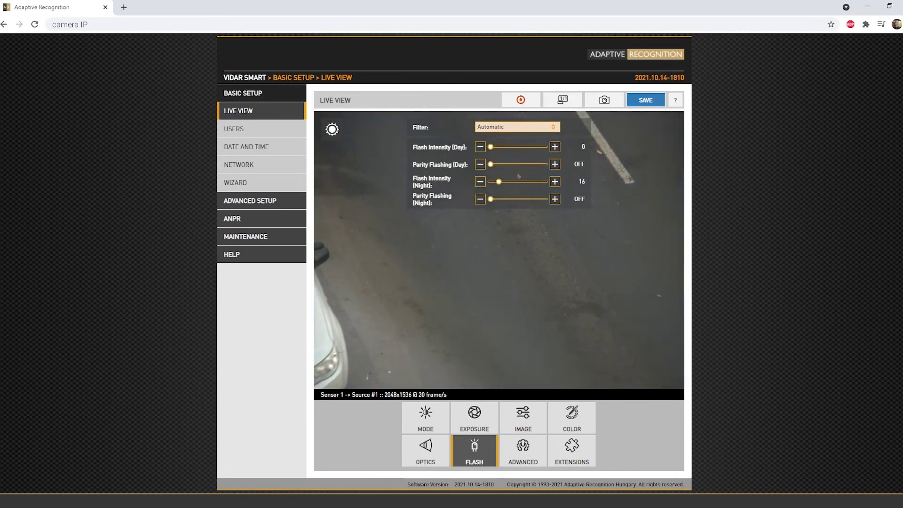
drag(490, 147, 509, 147)
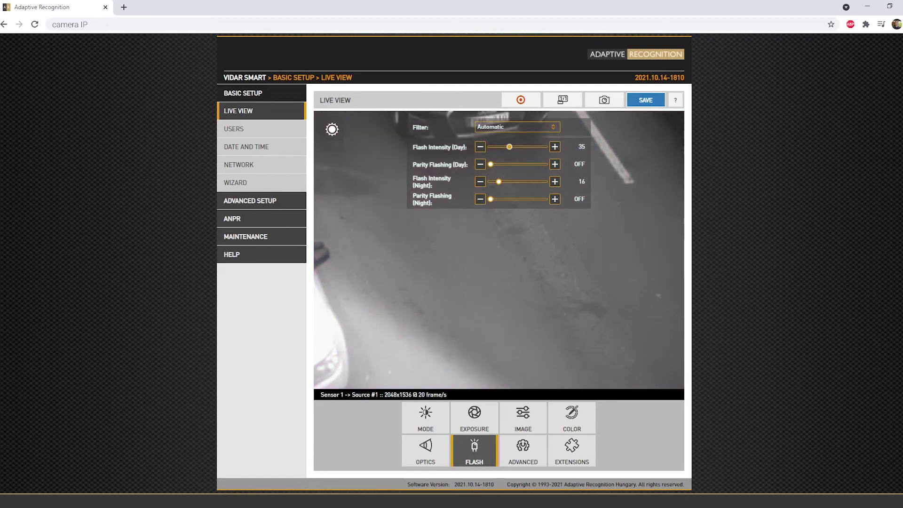
drag(510, 147, 481, 147)
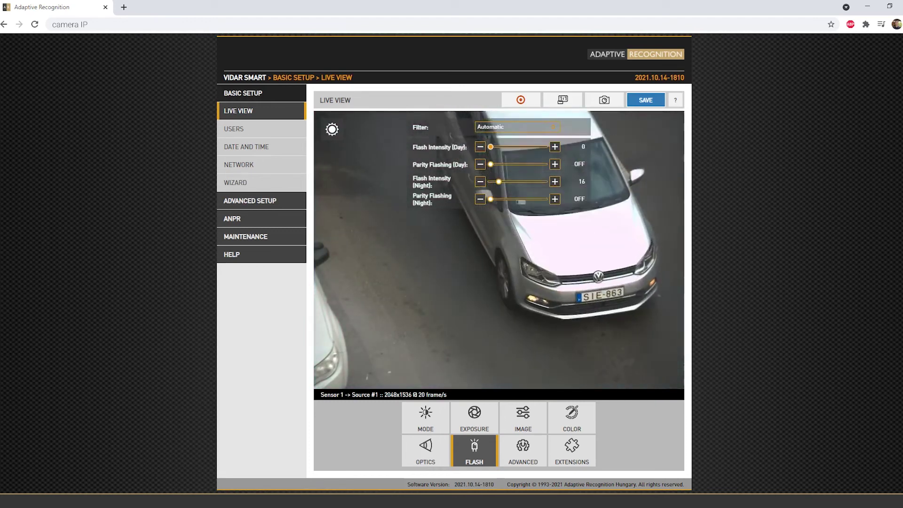
drag(490, 147, 513, 164)
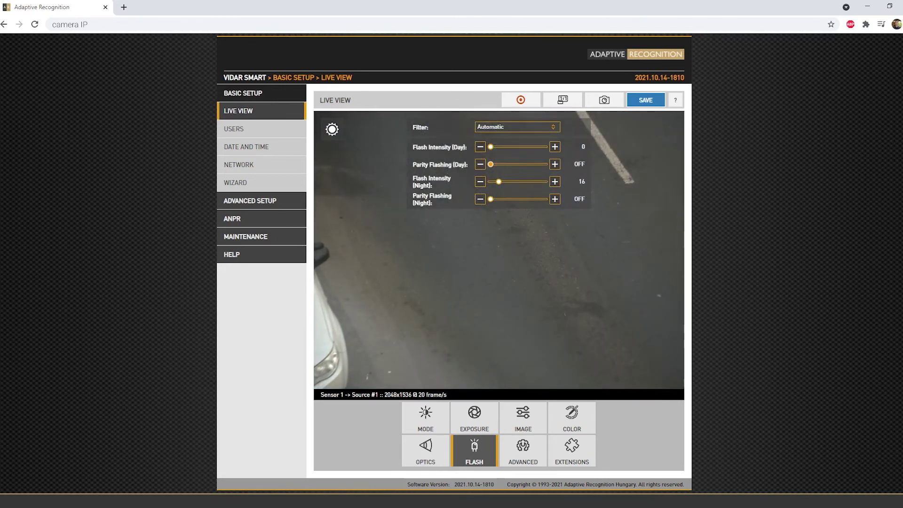
click(474, 450)
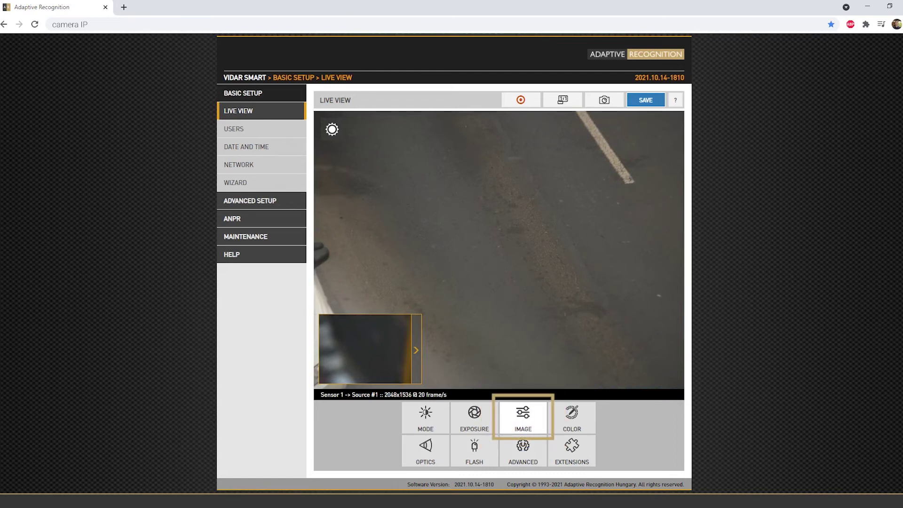
Review the brightness, contrast and saturation controls in the image settings and close them.
click(522, 417)
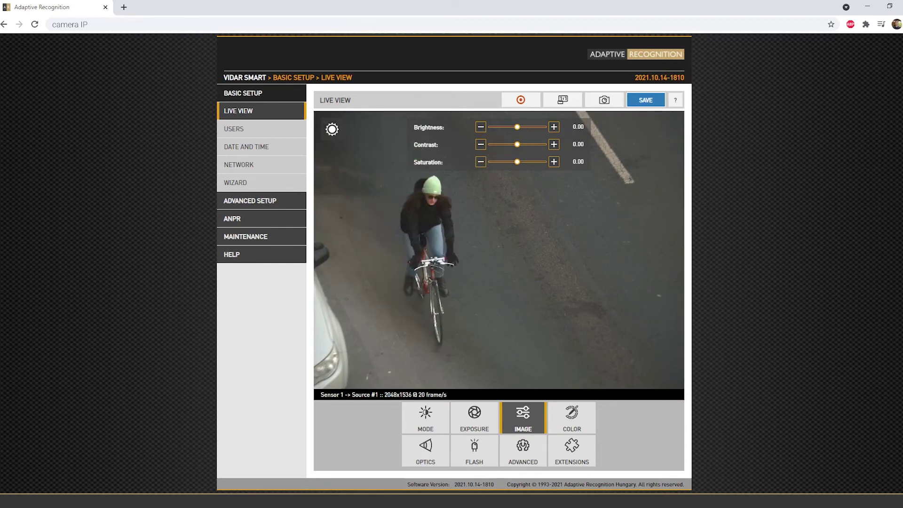
click(523, 417)
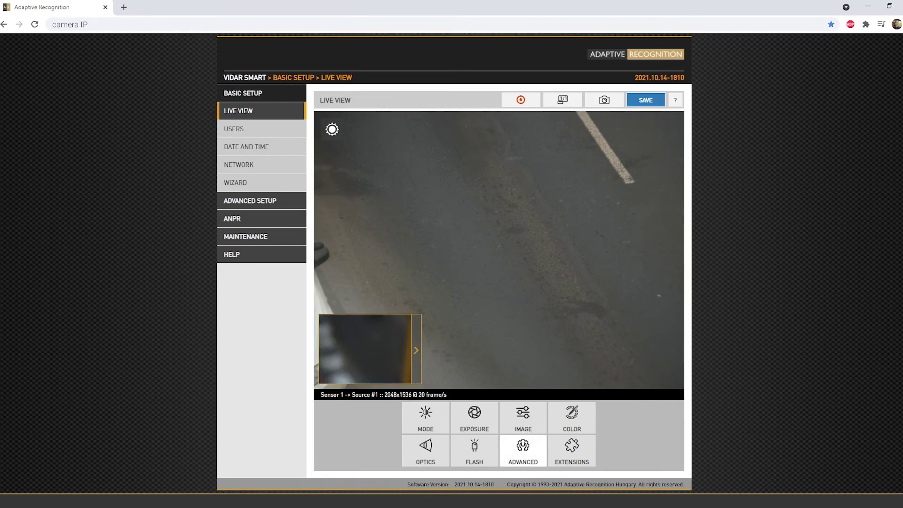
In the advanced settings, try Medium for the day low light mode and set it back to None.
click(523, 451)
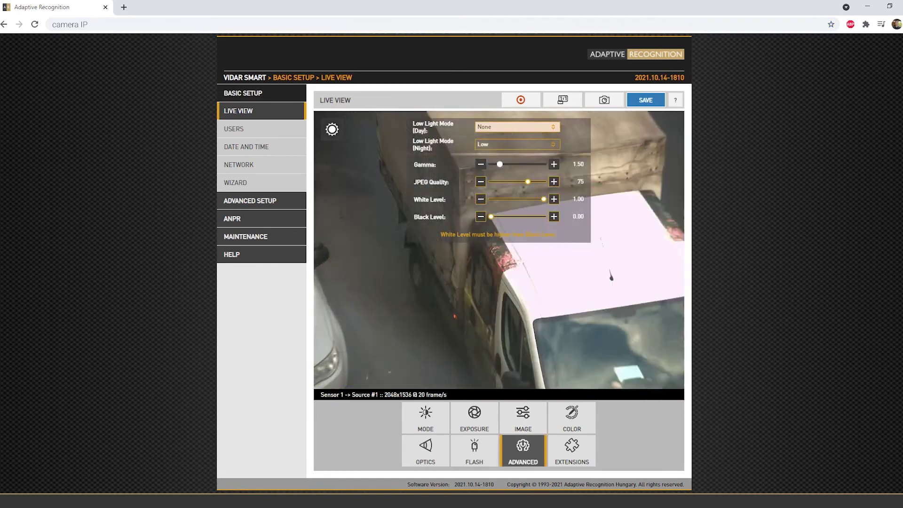
click(517, 126)
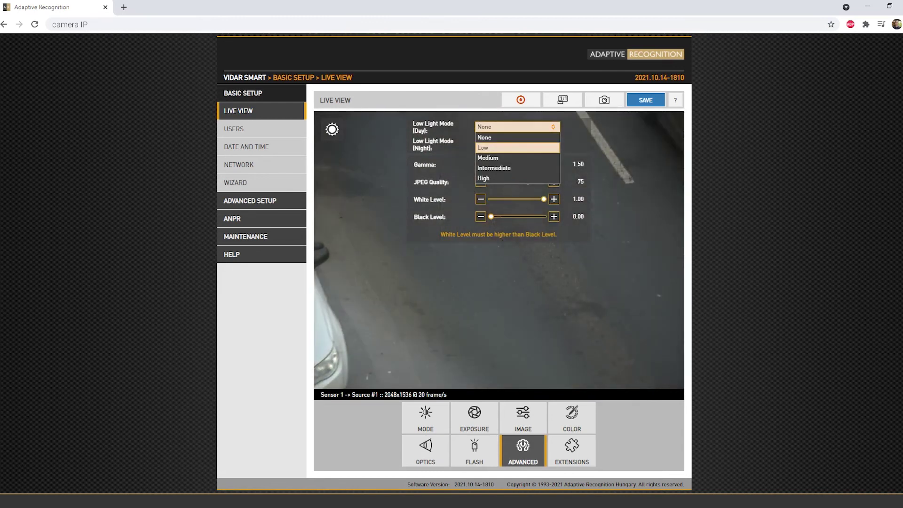
click(517, 158)
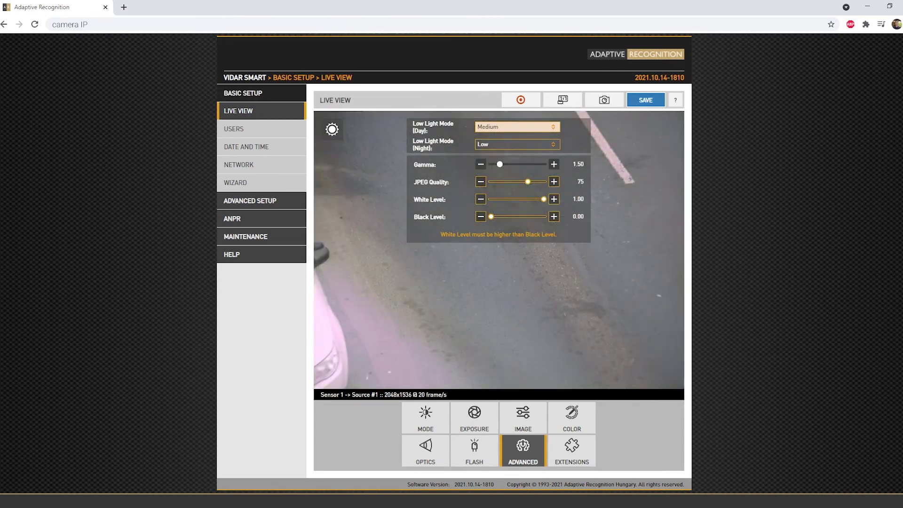
click(517, 126)
click(498, 136)
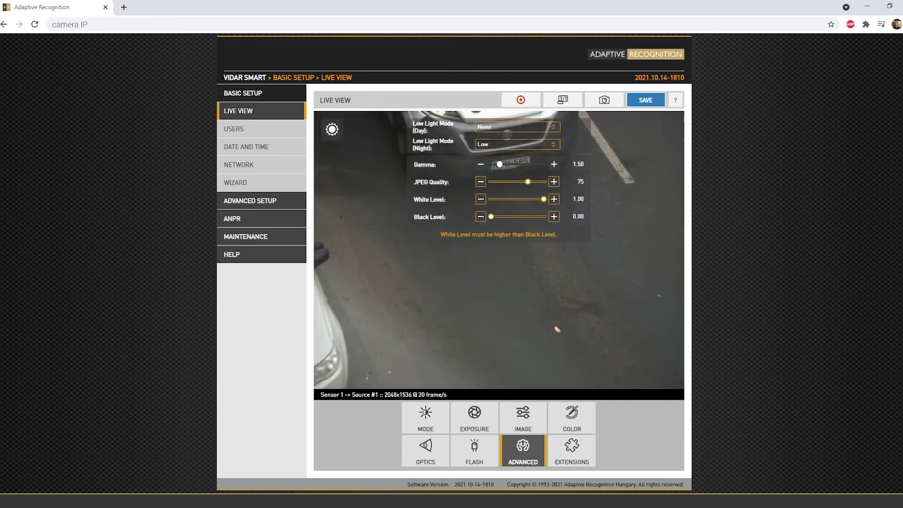
Try High for the day low light mode, restore None and close the advanced settings.
click(518, 127)
click(499, 170)
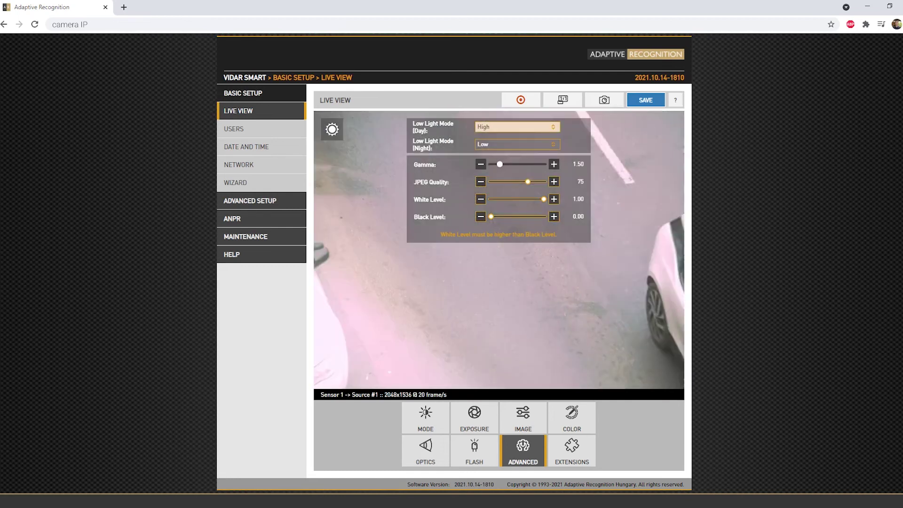
click(517, 126)
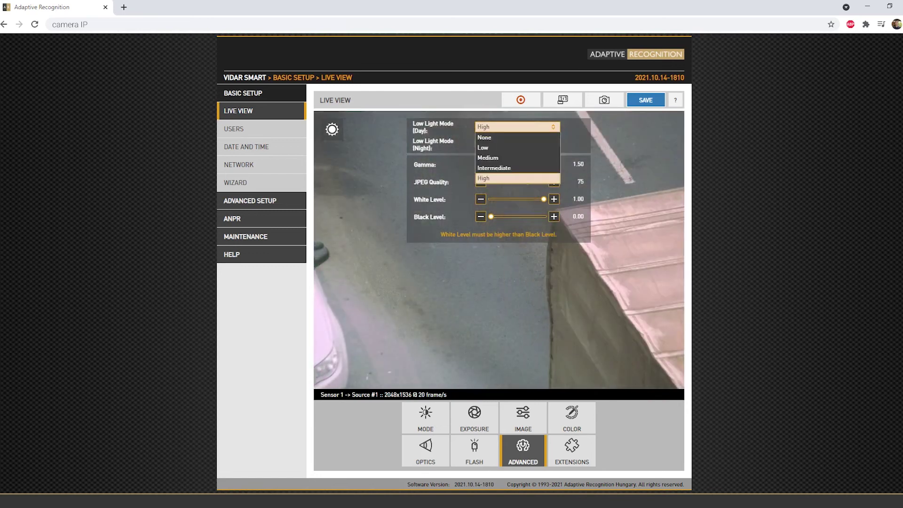
click(517, 137)
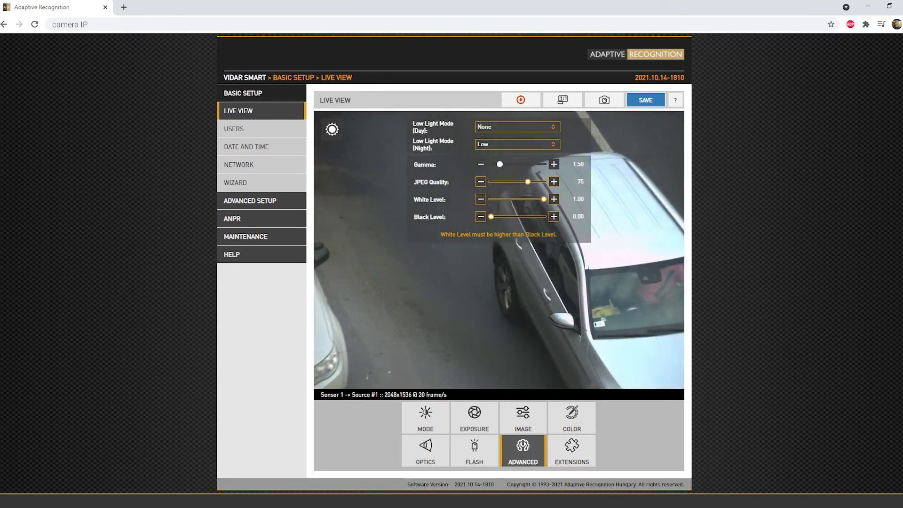
click(522, 451)
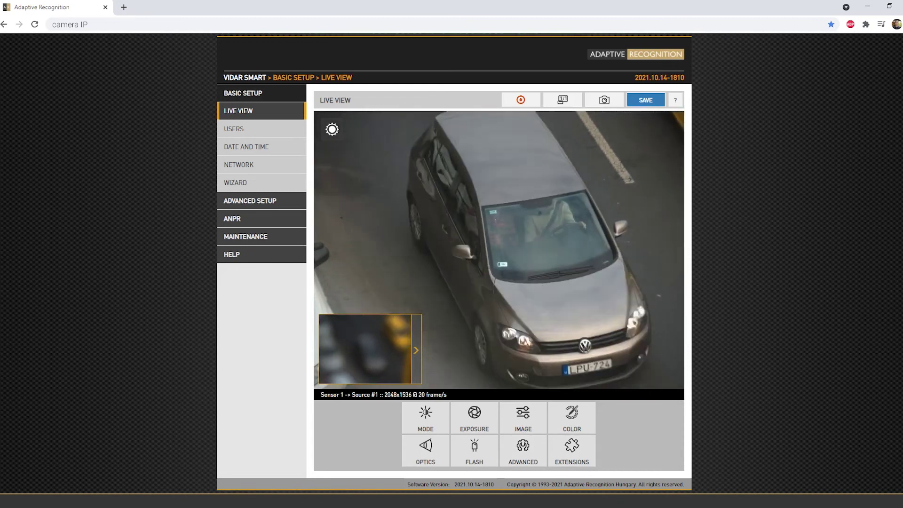
Switch to Sensor 2 and configure its mode as Outdoor (AUTO) with the City environment and a Full Frame region of interest.
click(365, 351)
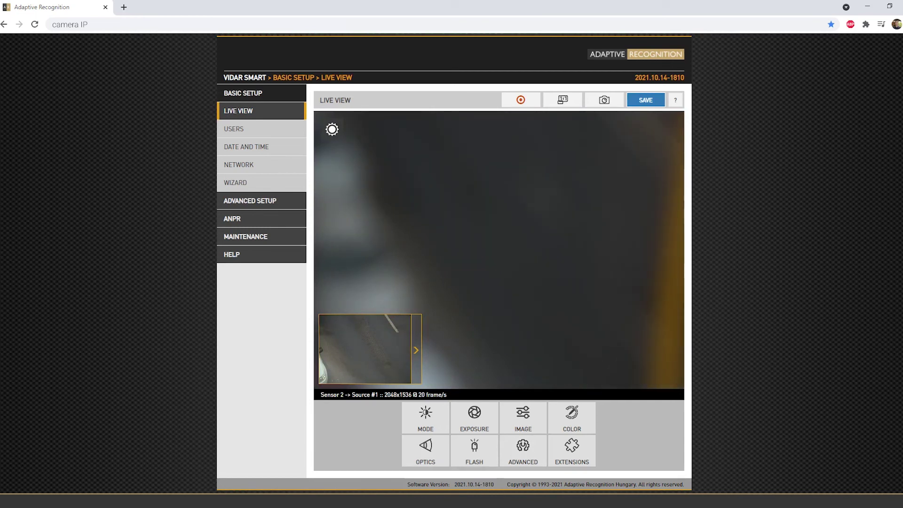
click(425, 417)
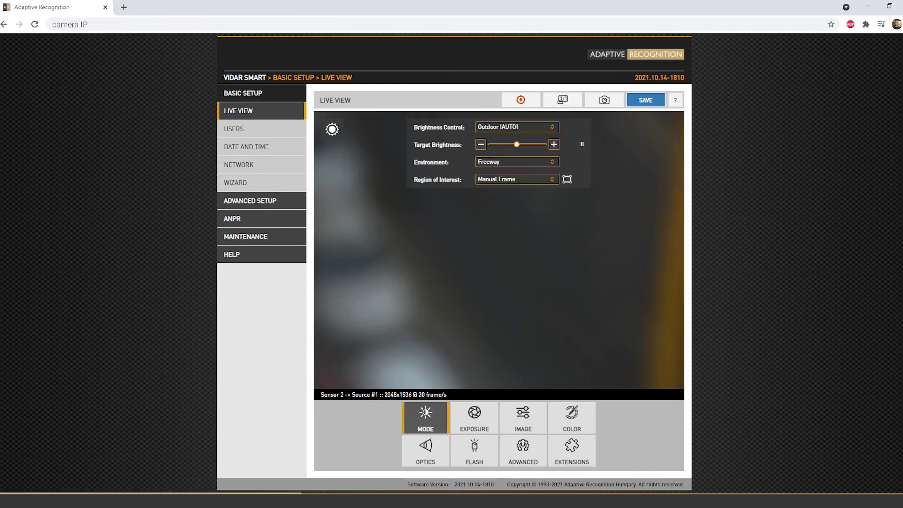
click(517, 127)
click(516, 147)
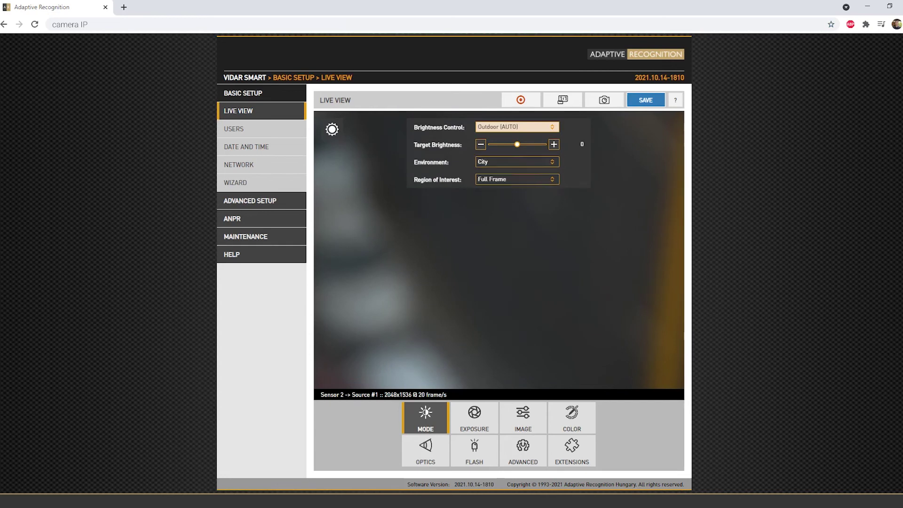
Set Sensor 2's maximum day shutter to 550 µs and maximum day gain to 10.
click(473, 417)
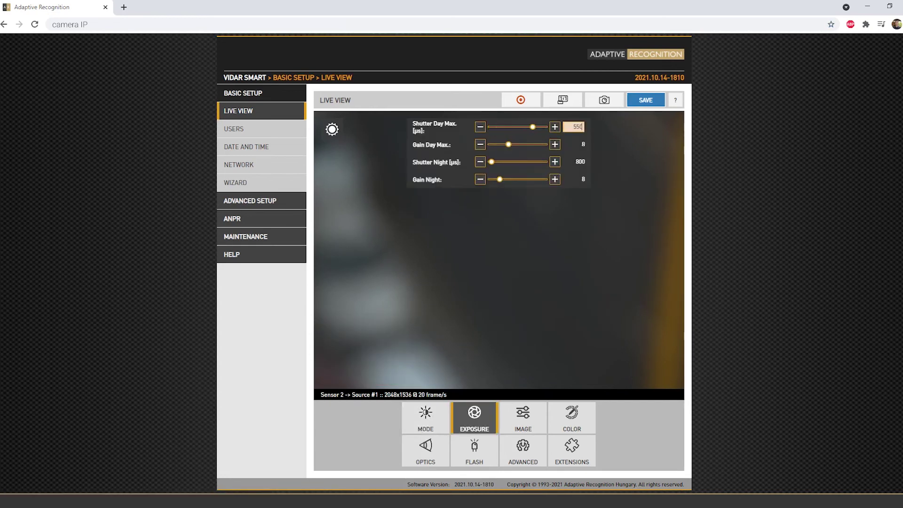
key(Tab)
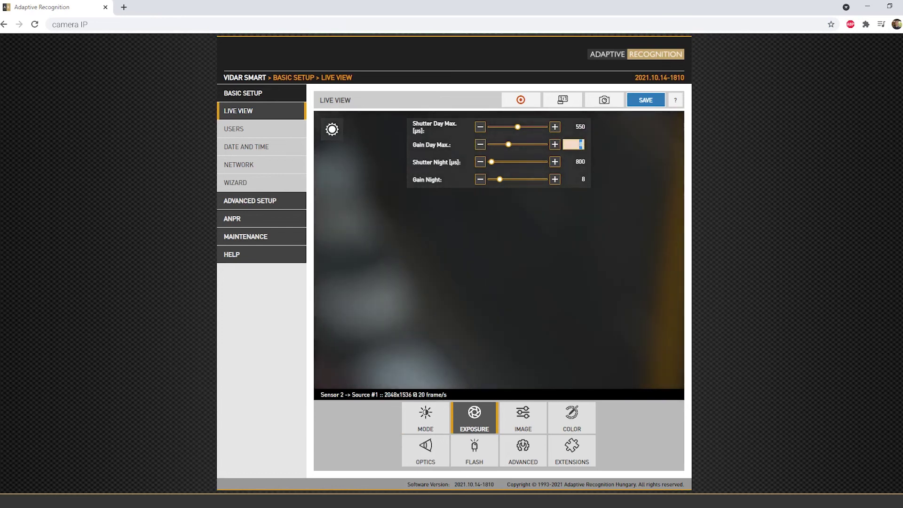
text(10)
key(Return)
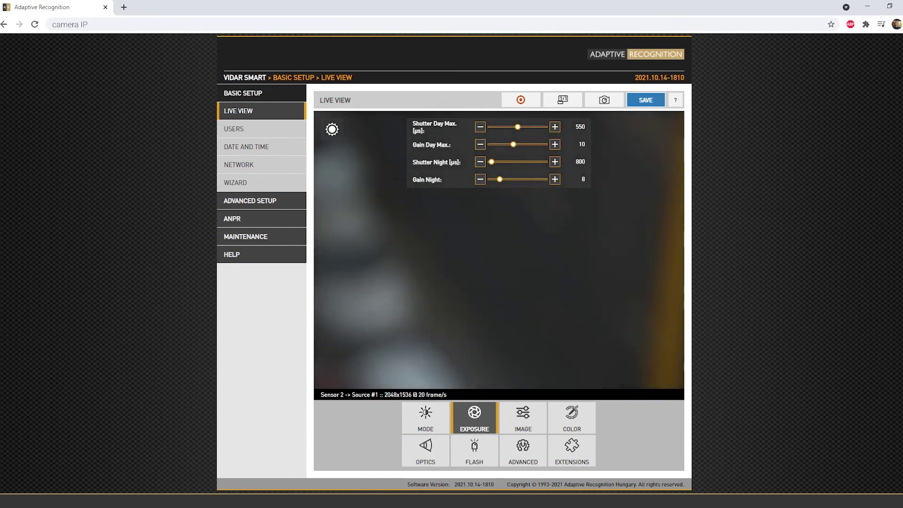
click(474, 417)
Run Auto Focus twice in Sensor 2's optics settings and close them.
click(425, 450)
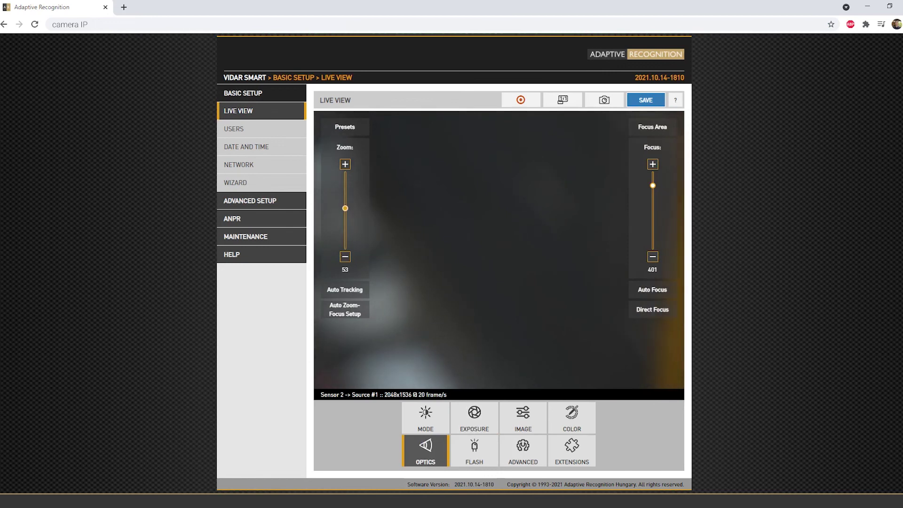
click(653, 289)
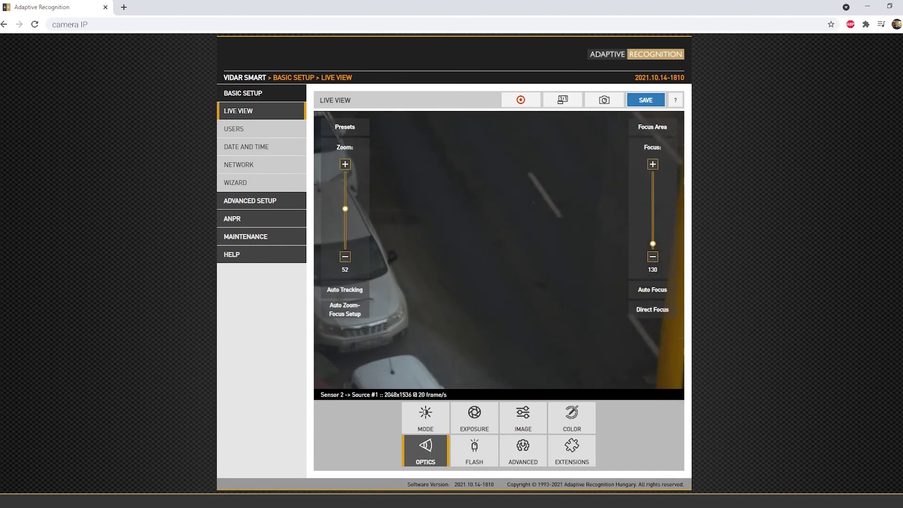
click(652, 289)
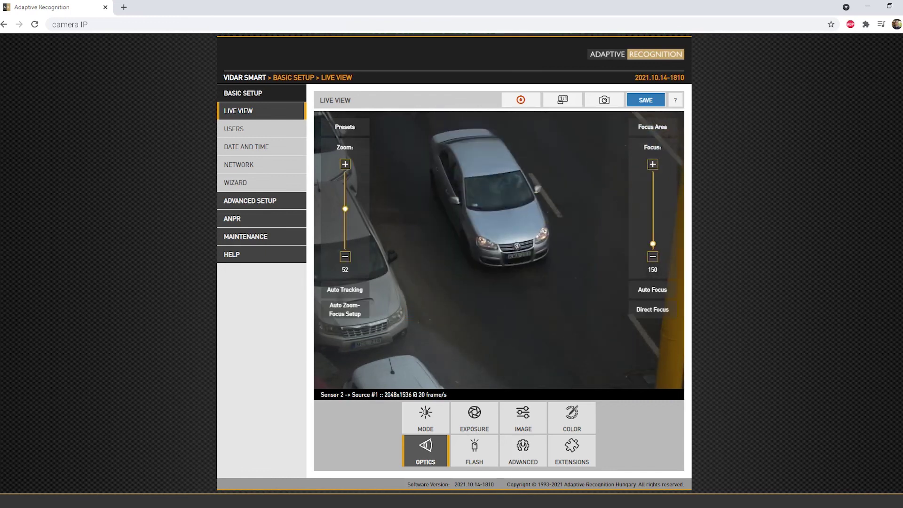
click(425, 450)
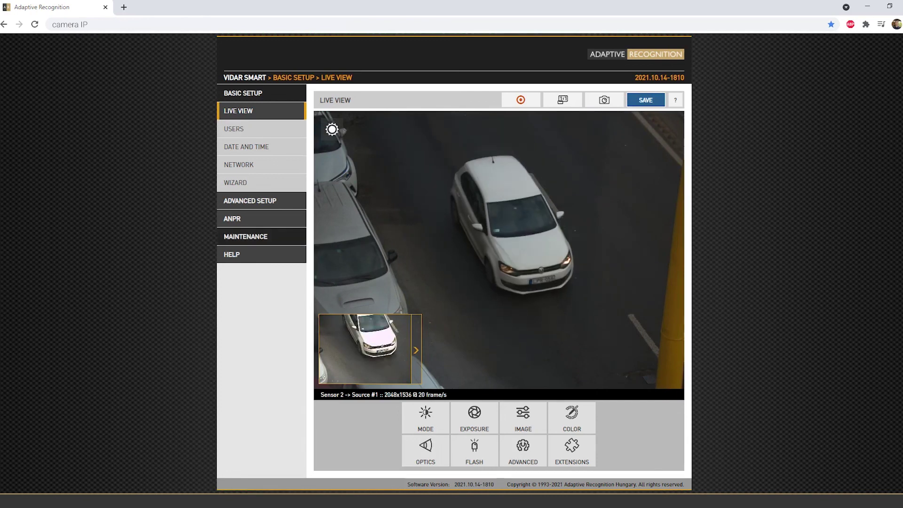
View the secondary and primary images of the latest vehicle event in the ANPR browser and return to the live view.
click(261, 218)
click(261, 147)
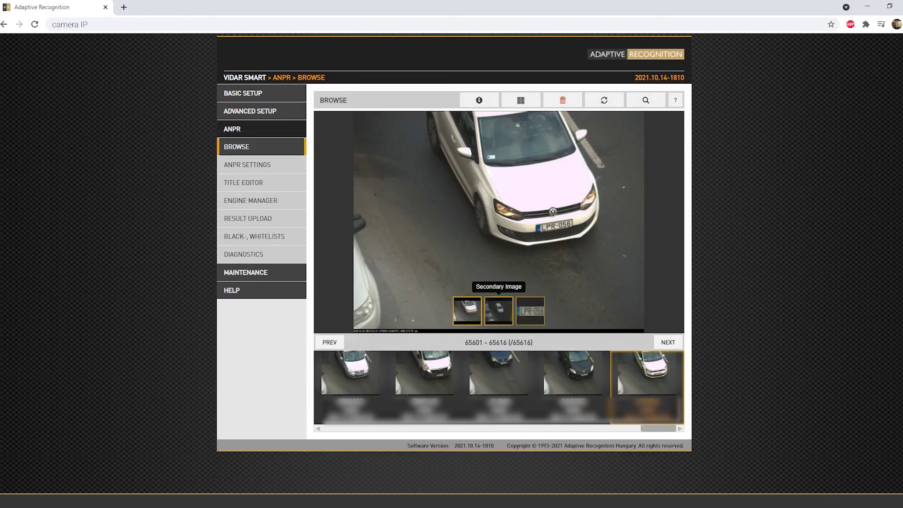
click(499, 310)
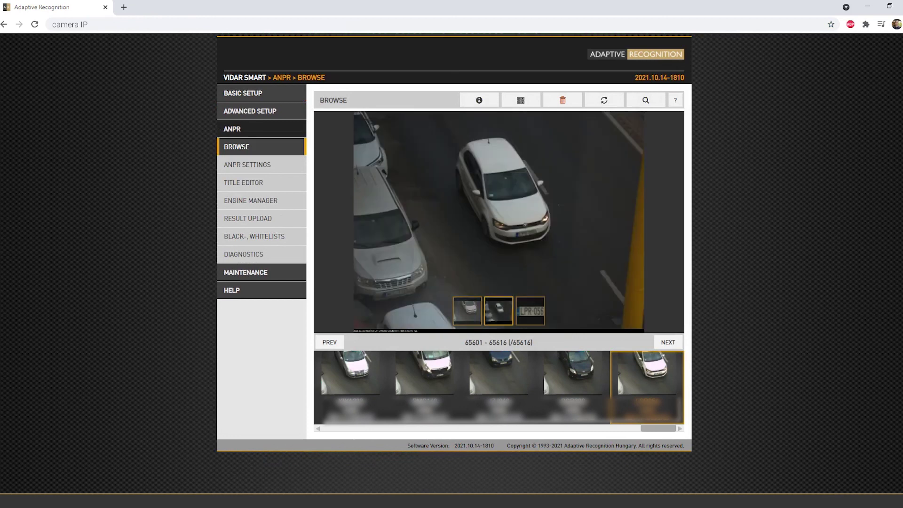
click(467, 311)
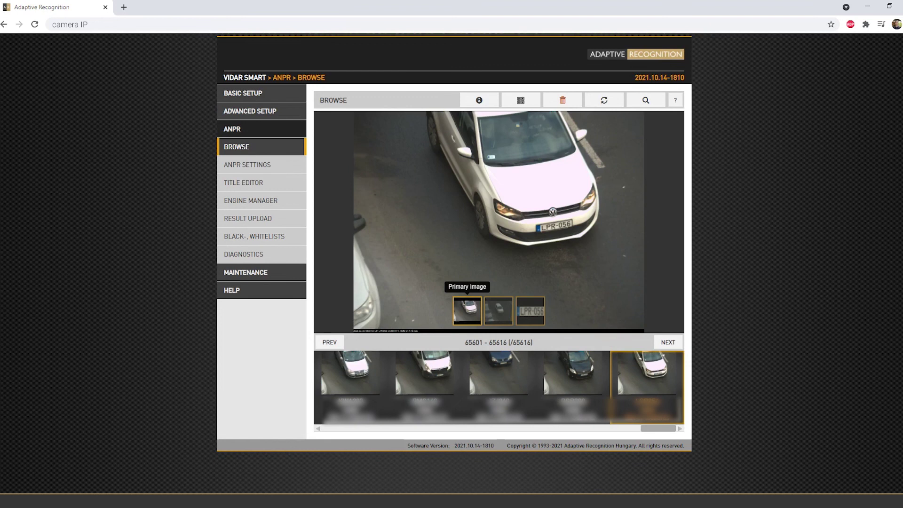
click(261, 93)
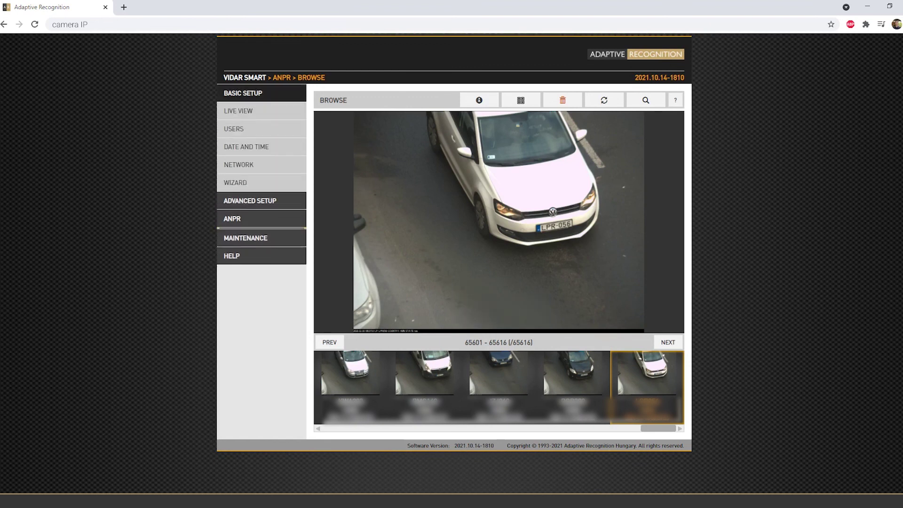
click(261, 111)
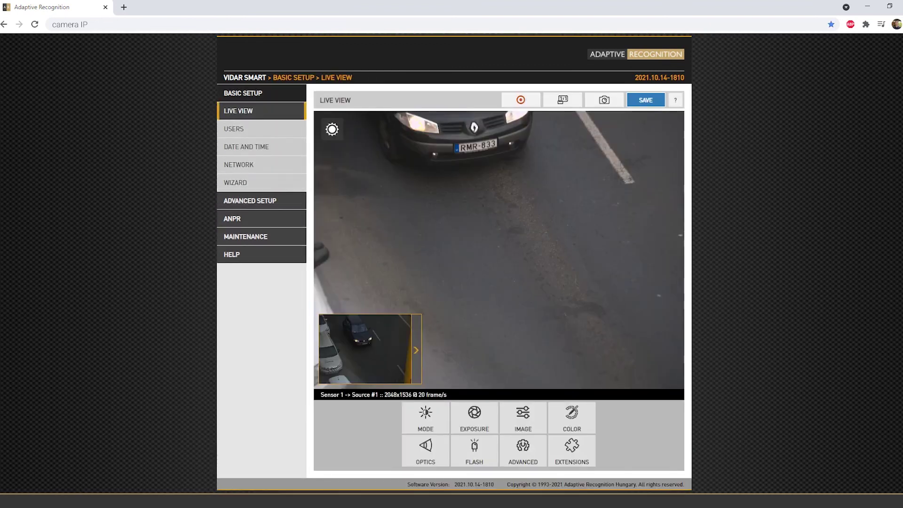